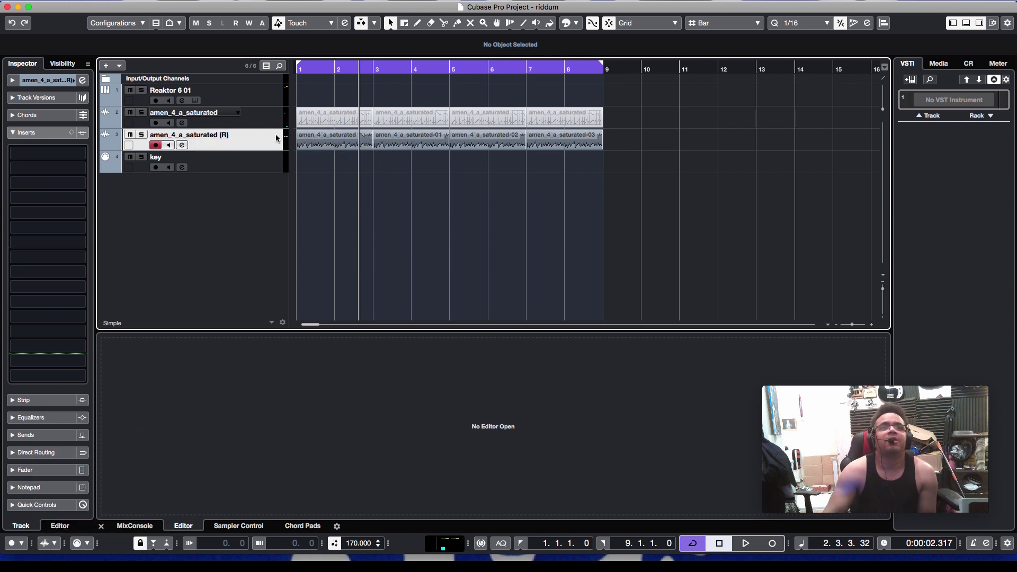
Play the loop briefly from the start, then erase all four clips on the amen_4_a_saturated (R) track.
key(Home)
key(space)
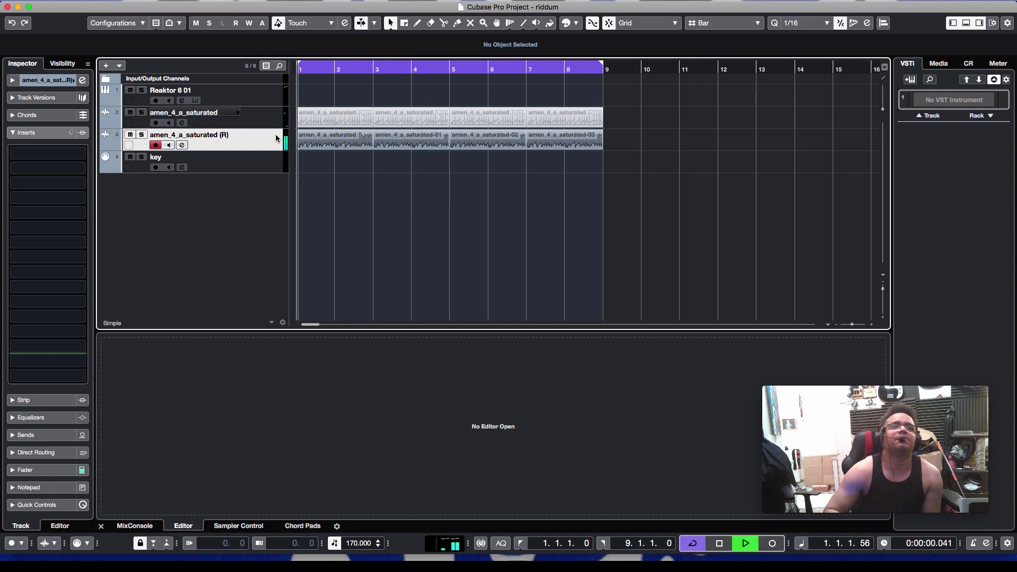
key(space)
right_click(519, 174)
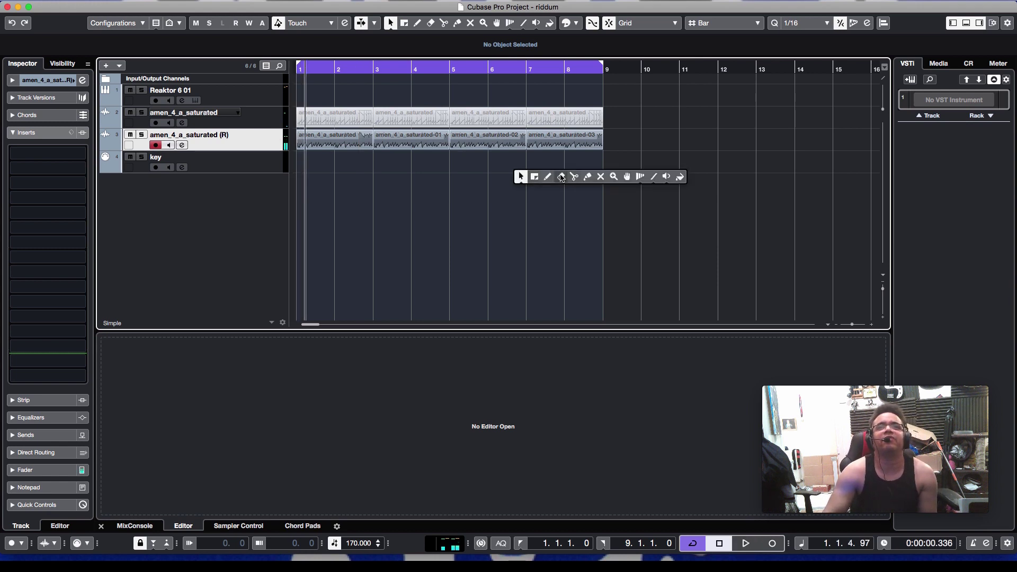
click(561, 176)
click(564, 143)
click(348, 141)
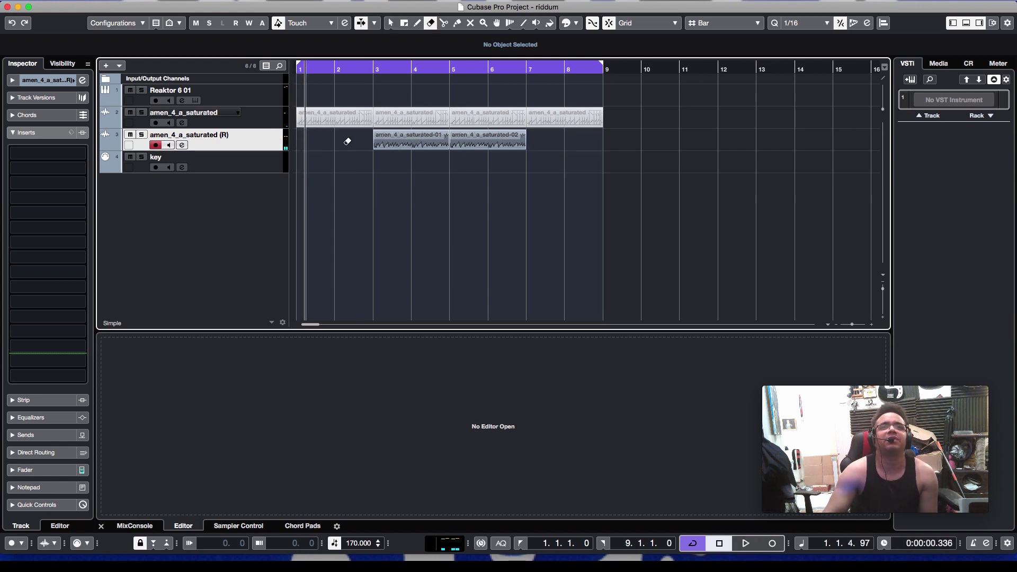
click(405, 141)
click(466, 139)
Unmute the four amen_4_a_saturated clips on the original audio track and open the first one in the sample editor.
right_click(458, 150)
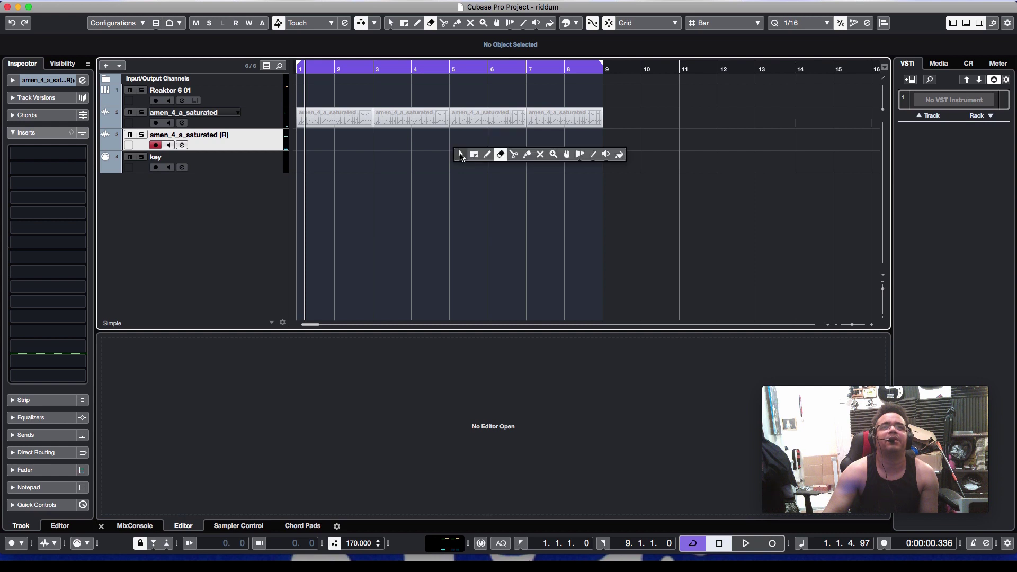
click(539, 154)
double_click(323, 121)
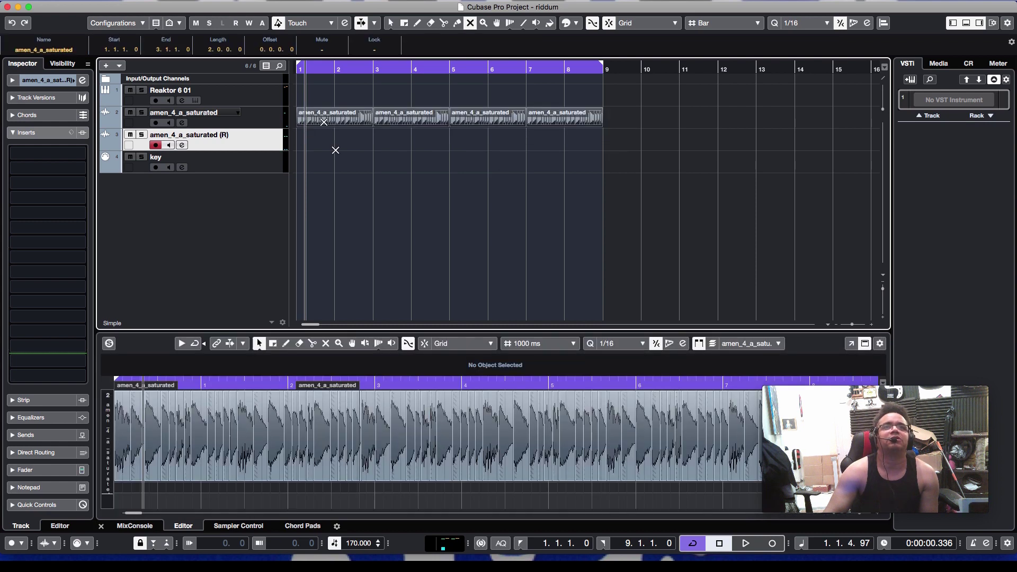
Select the amen_4_a_saturated track and add Reaktor5 FX as its first insert effect.
click(262, 104)
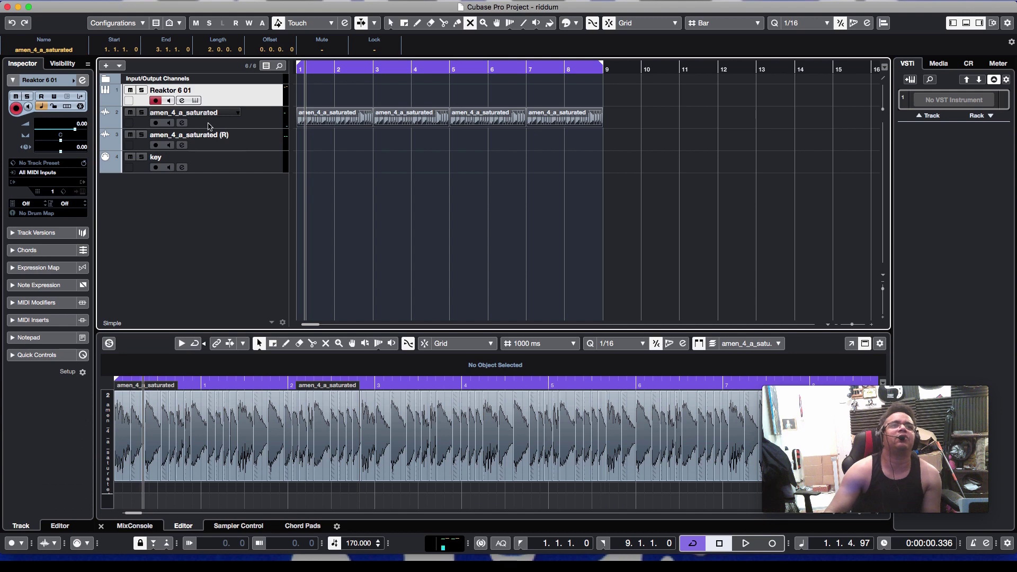
click(274, 121)
click(76, 154)
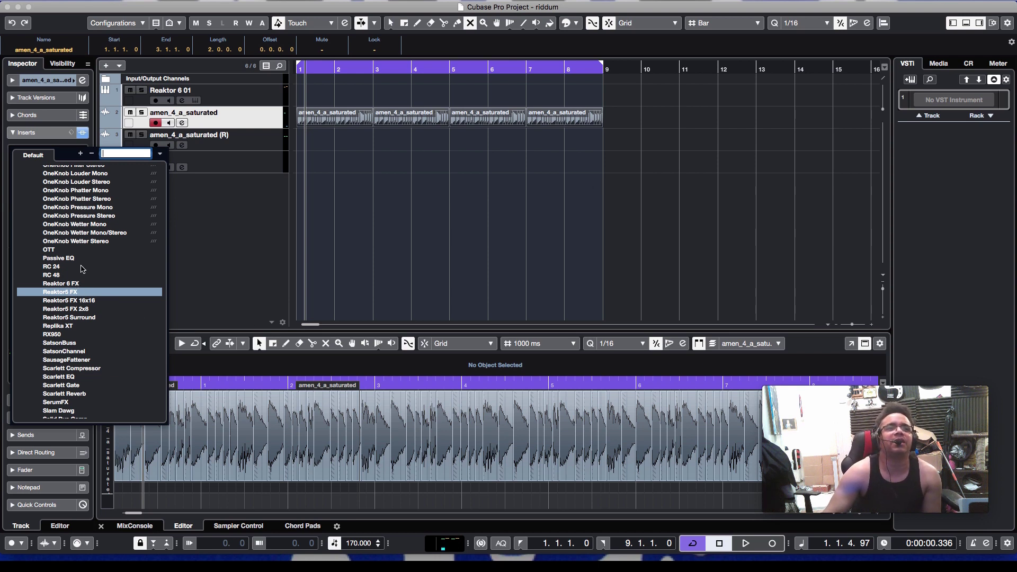
click(76, 293)
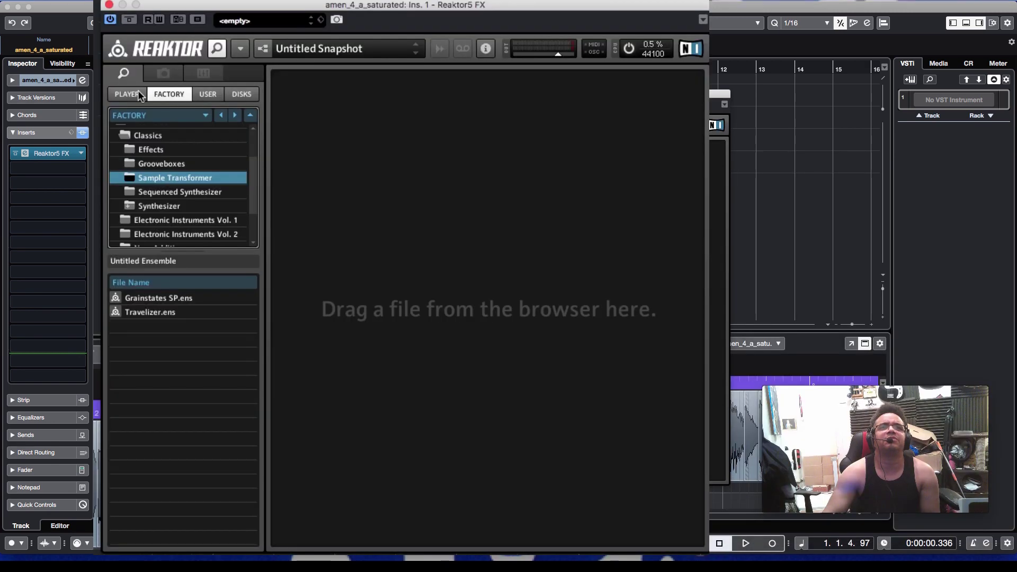
Load TheFinger.rkplr from The Finger R2 in Reaktor's Player library and move the plug-in window clear of the track list.
click(315, 157)
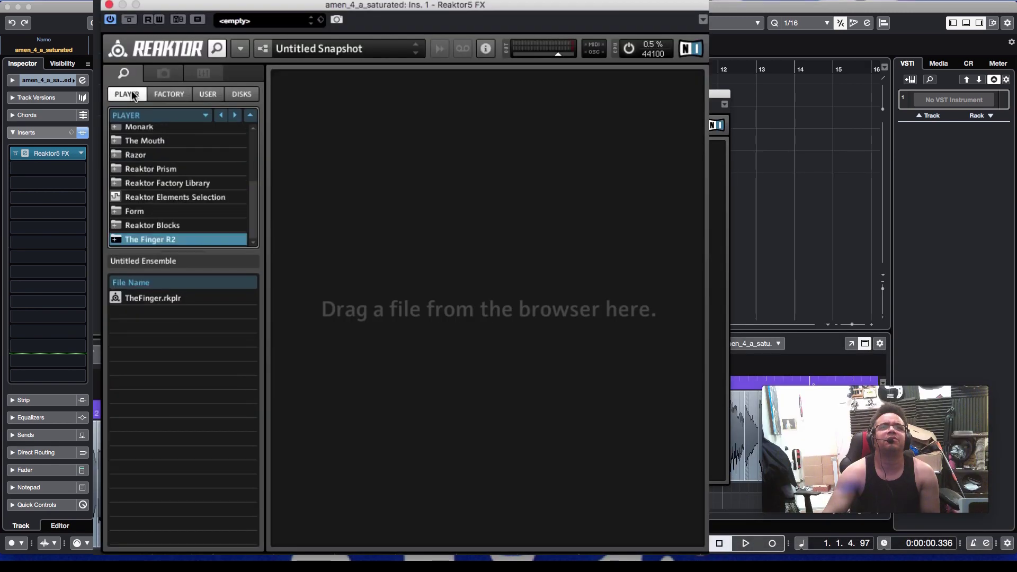
double_click(150, 298)
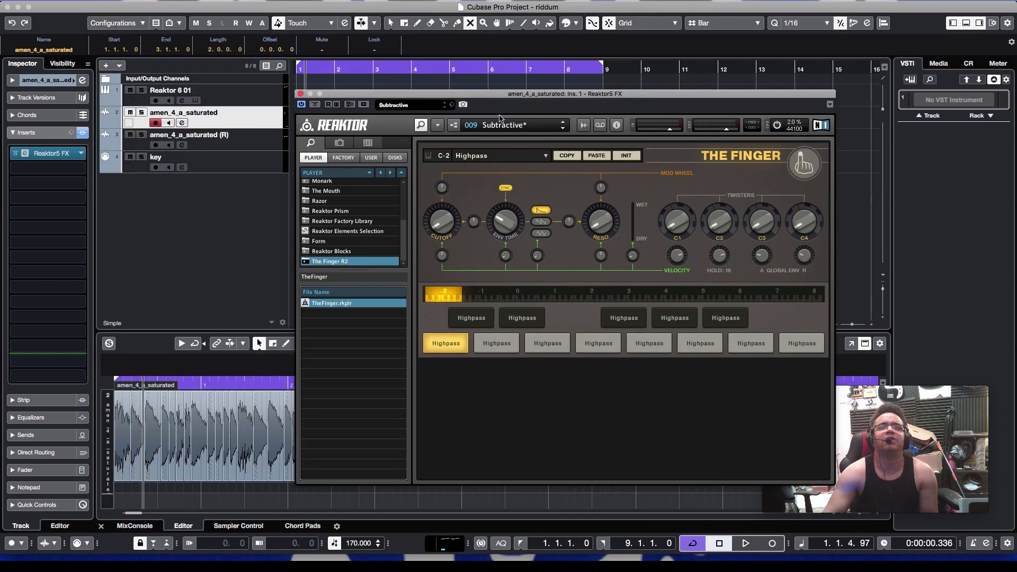
drag(500, 94, 589, 83)
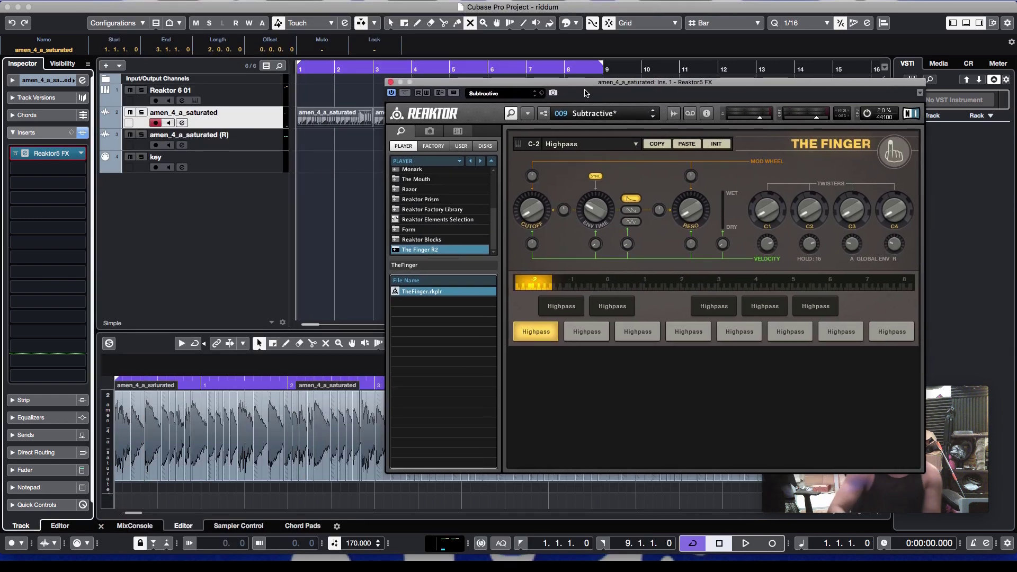
Dismiss the save request, audition the drum loop through The Finger, and select its D-2 Highpass key slot.
key(space)
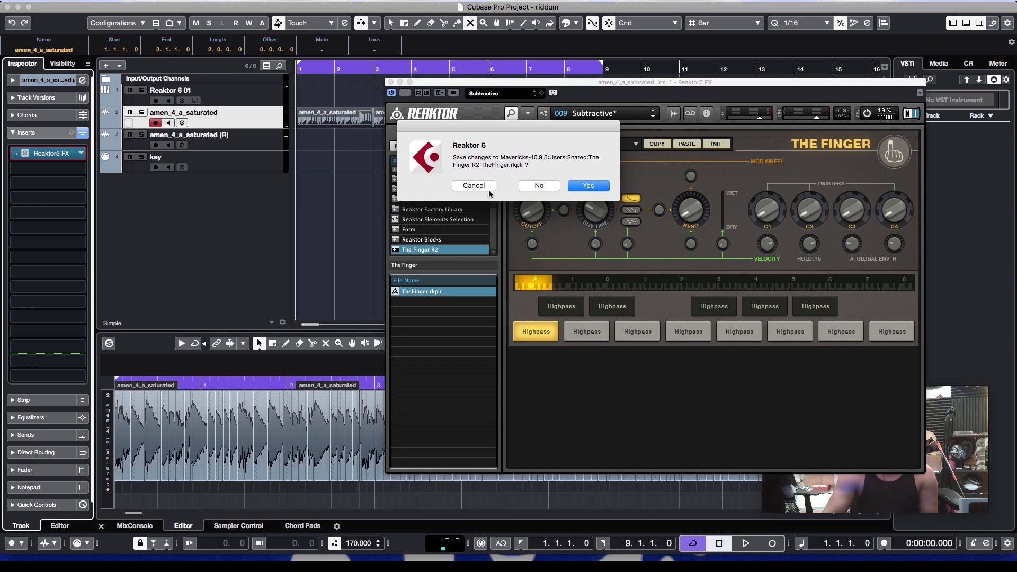
click(474, 185)
click(329, 200)
key(space)
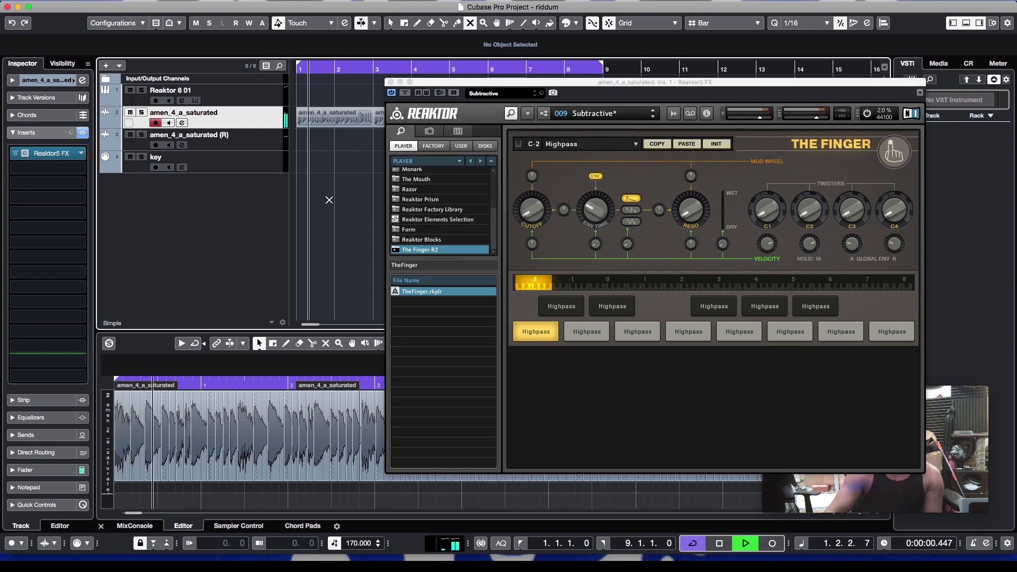
key(space)
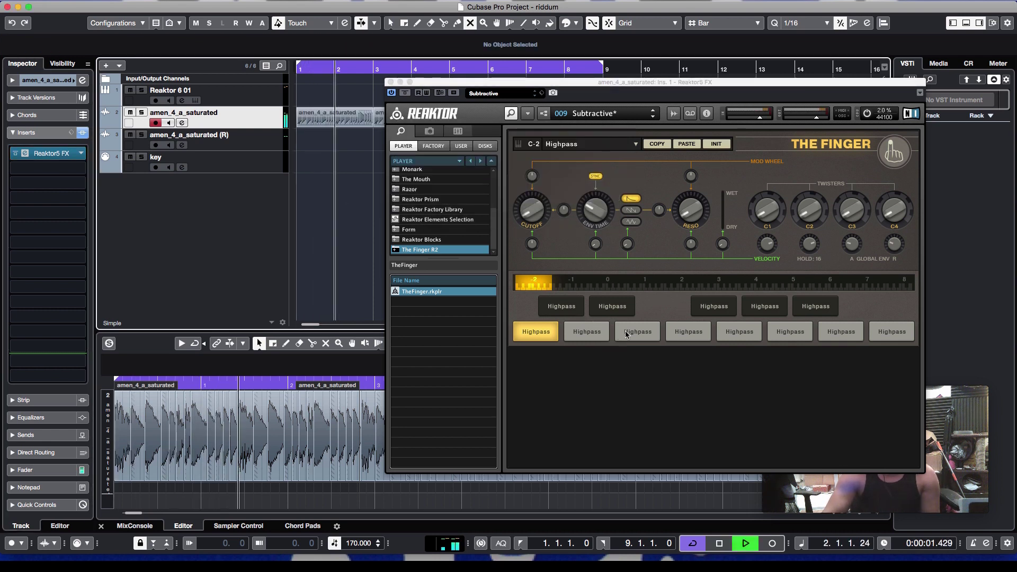
click(628, 333)
click(586, 332)
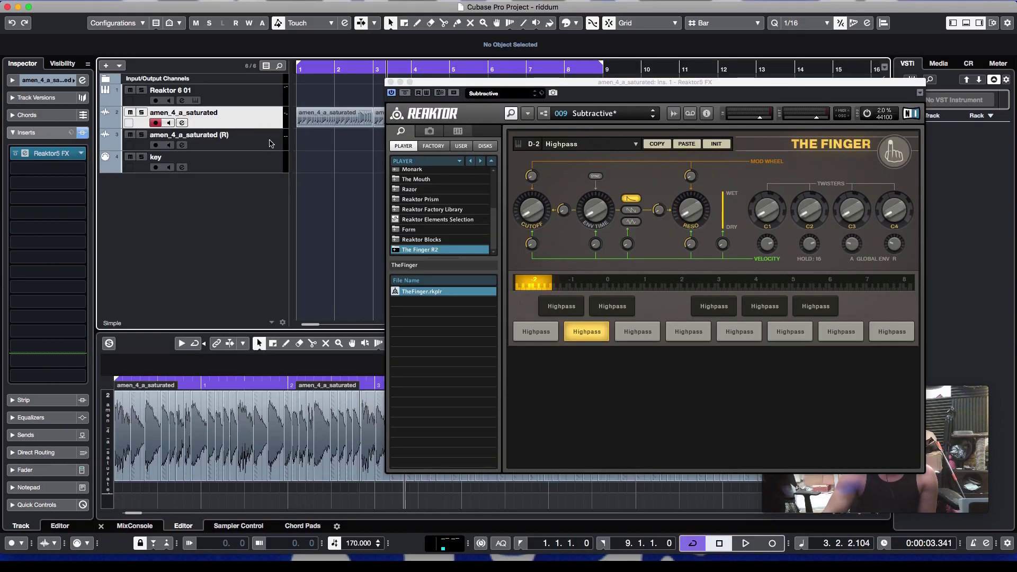
Add a MIDI track named "key" below amen_4_a_saturated and route its output to that track's Reaktor5 FX MIDI input.
right_click(266, 122)
mouse_move(318, 123)
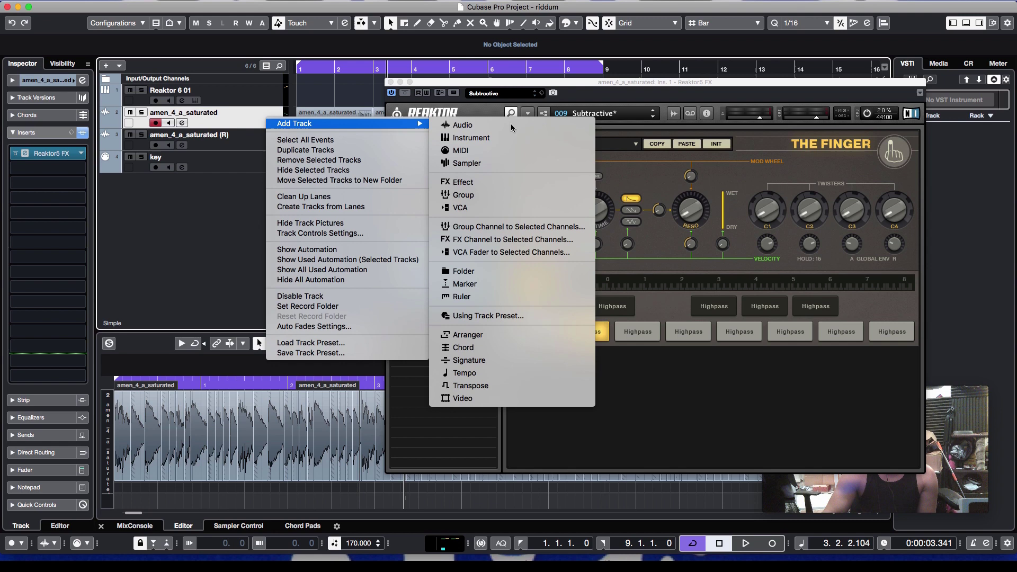
click(564, 151)
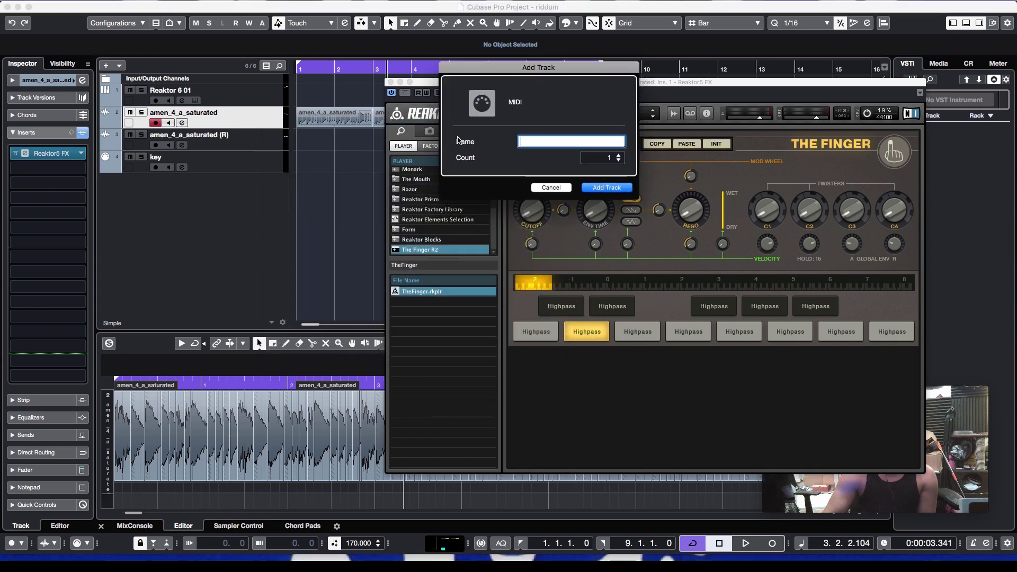
text(key)
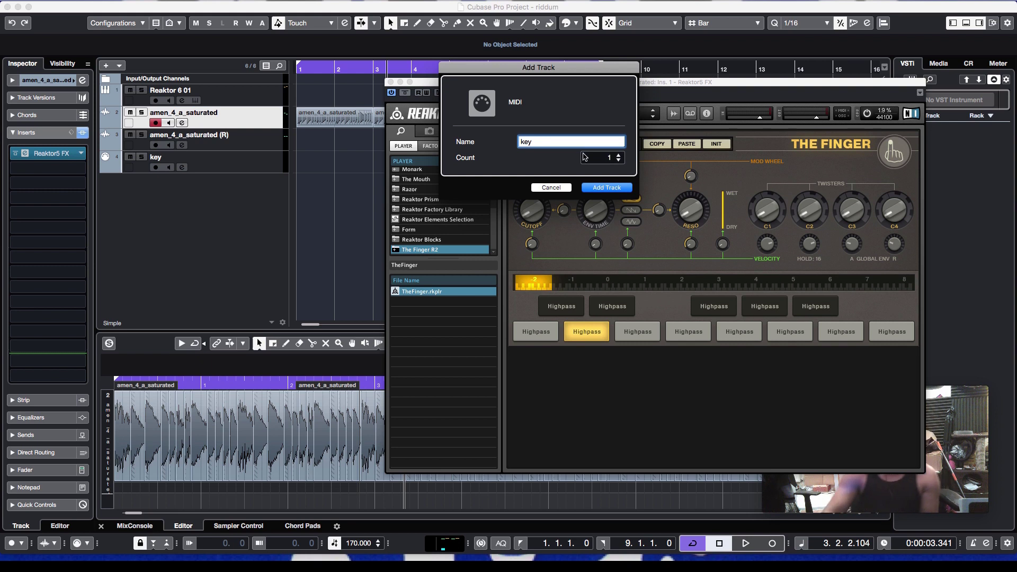
key(Return)
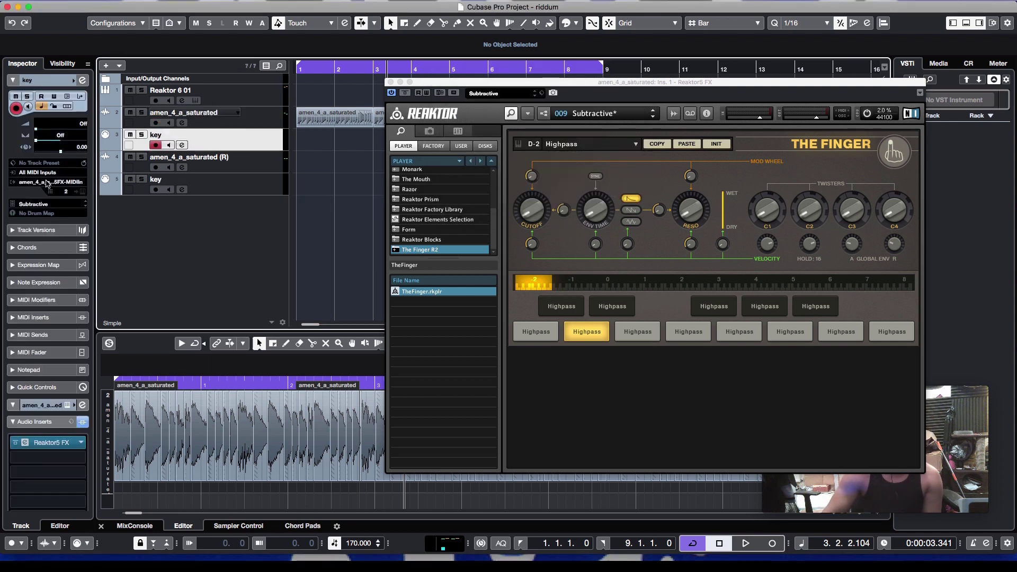
click(51, 182)
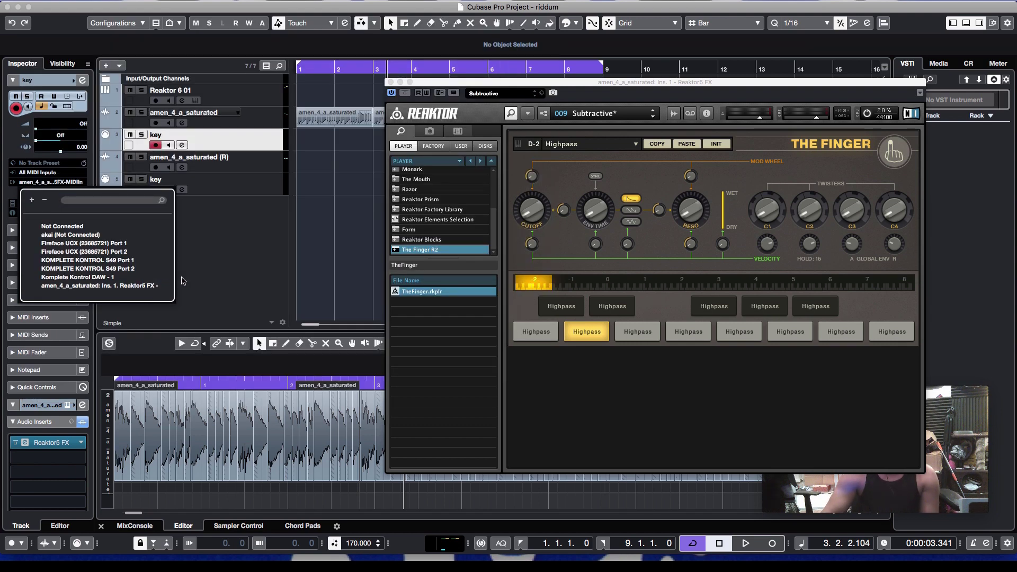
click(125, 285)
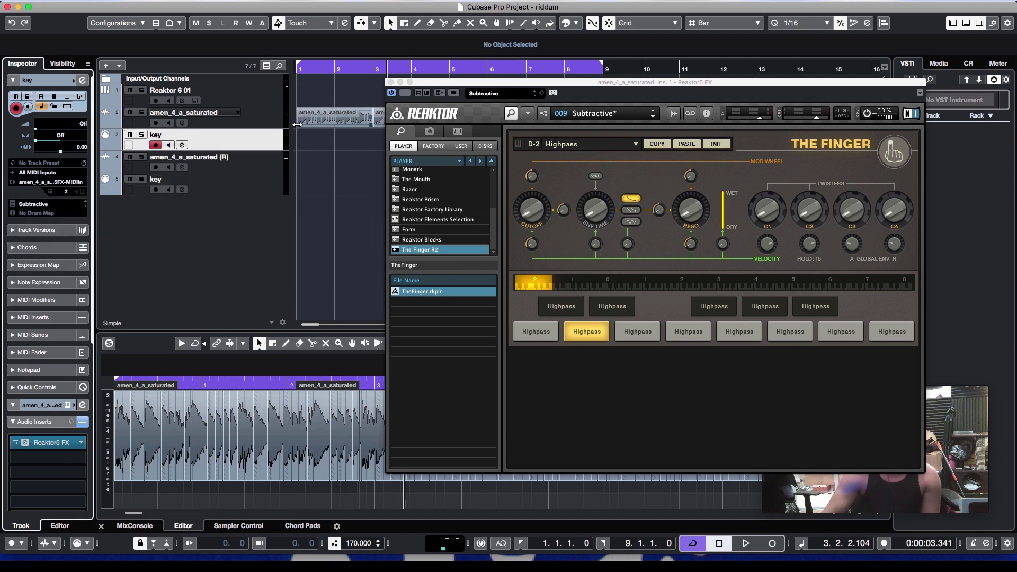
Audition the loop with the Subtractive snapshot, uncover the arrangement, and switch The Finger to snapshot 13 - Pitchware.
key(space)
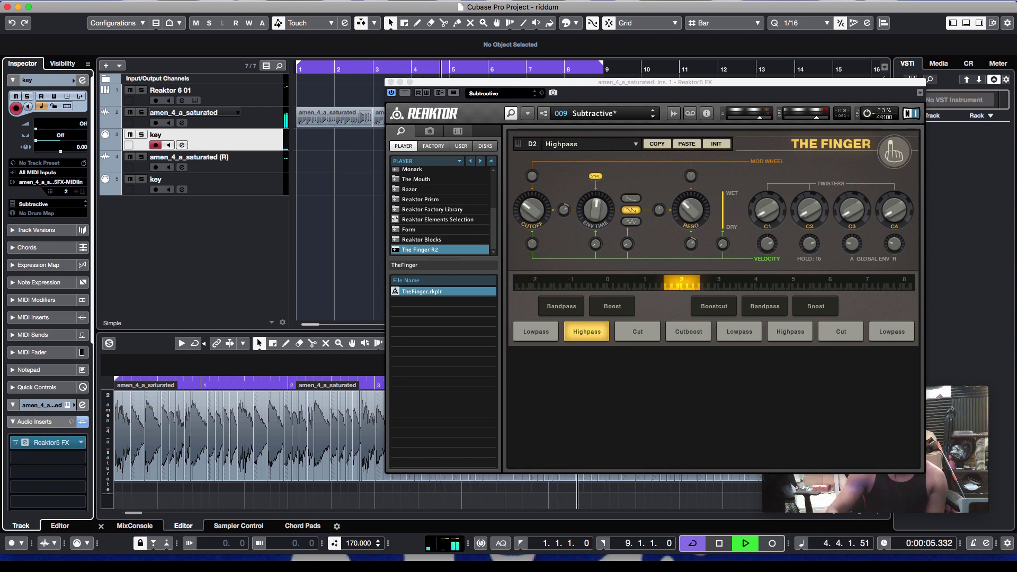
drag(516, 83, 271, 166)
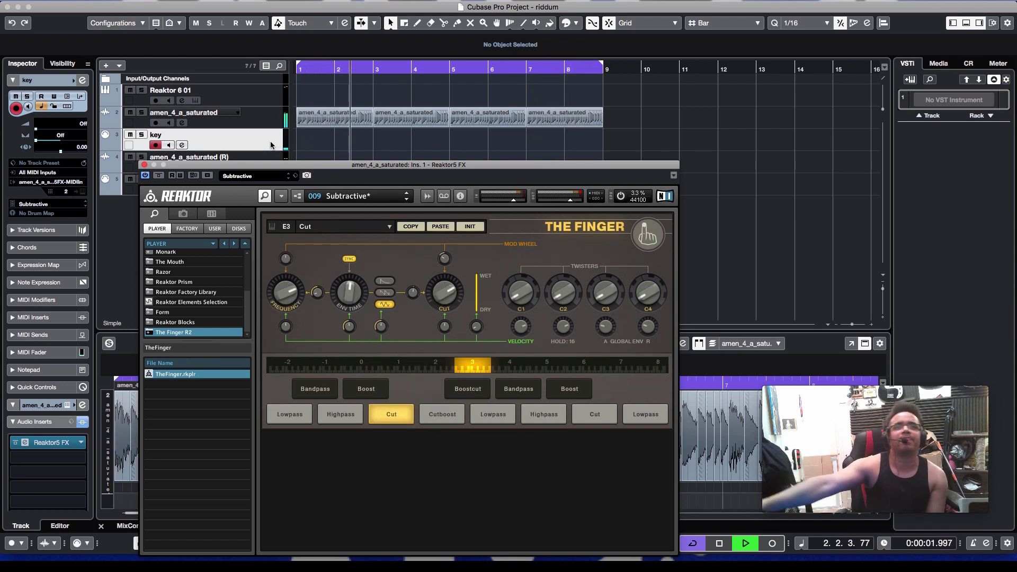
click(317, 196)
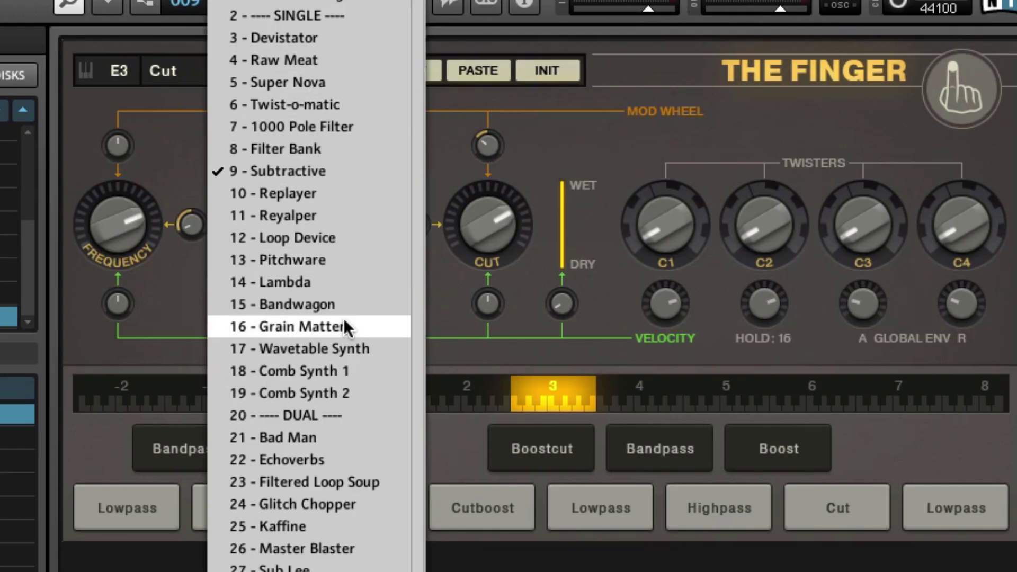
click(332, 259)
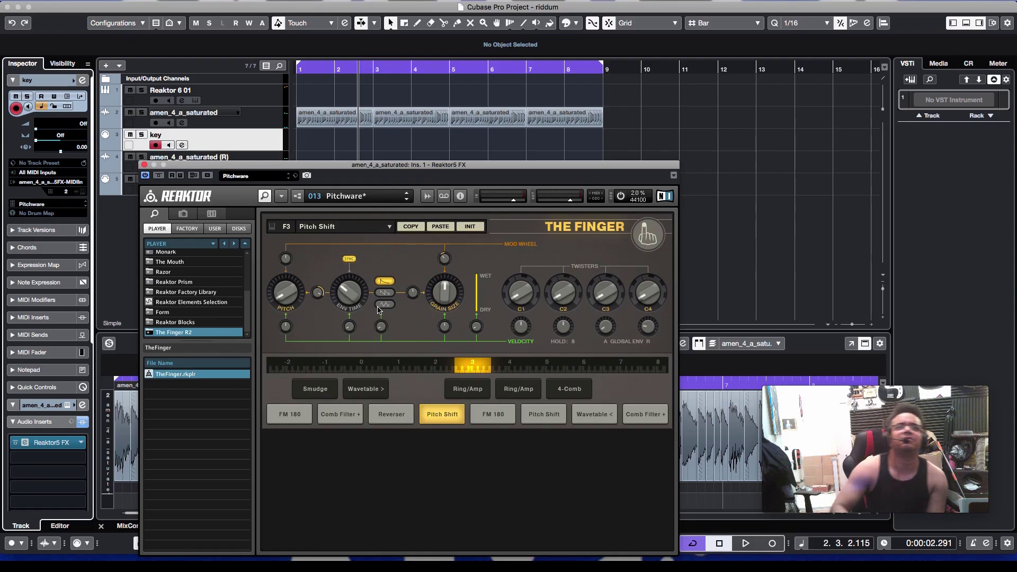
Record a MIDI performance for The Finger on the new key track across the eight-bar loop, play it back, and stop.
key(space)
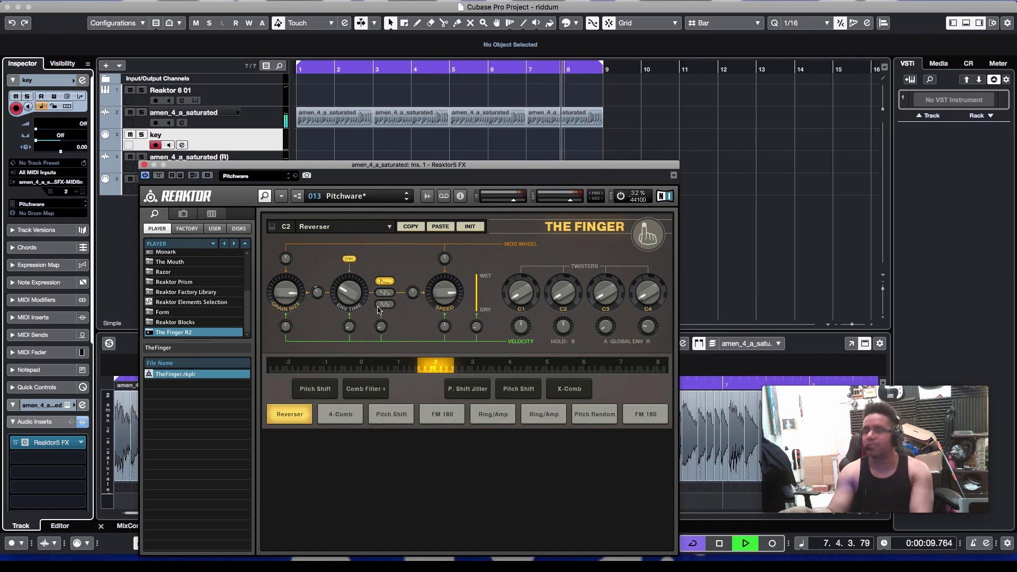
key(KP_Multiply)
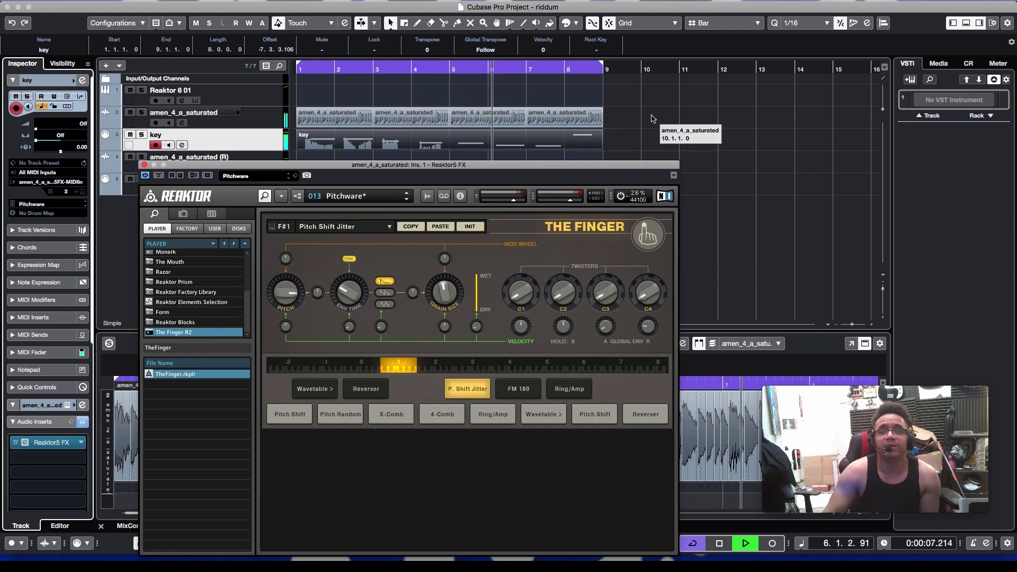
drag(369, 169, 828, 90)
key(space)
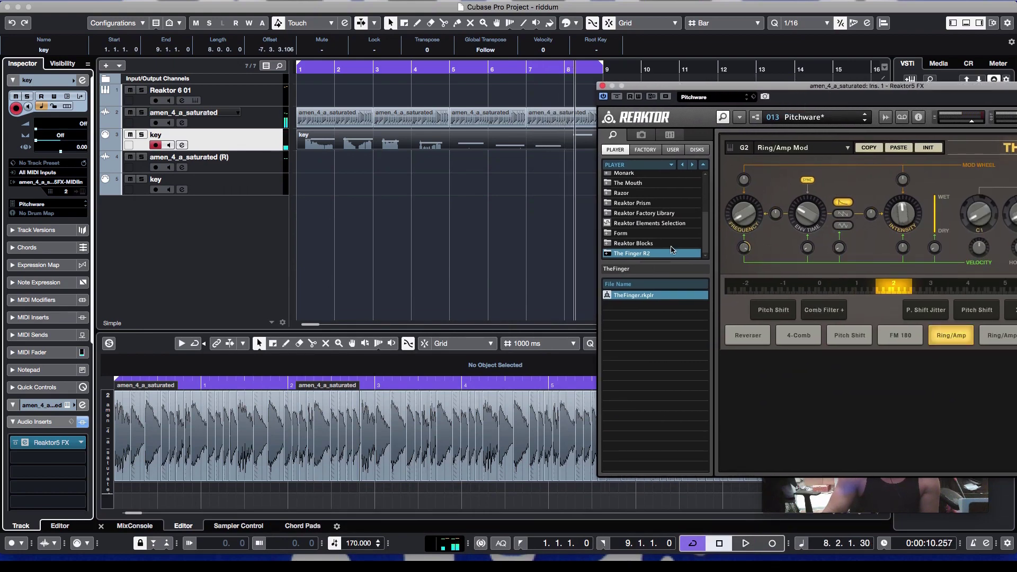
Switch The Finger to snapshot 21 - Bad Man and play the loop with the recorded MIDI part.
click(816, 116)
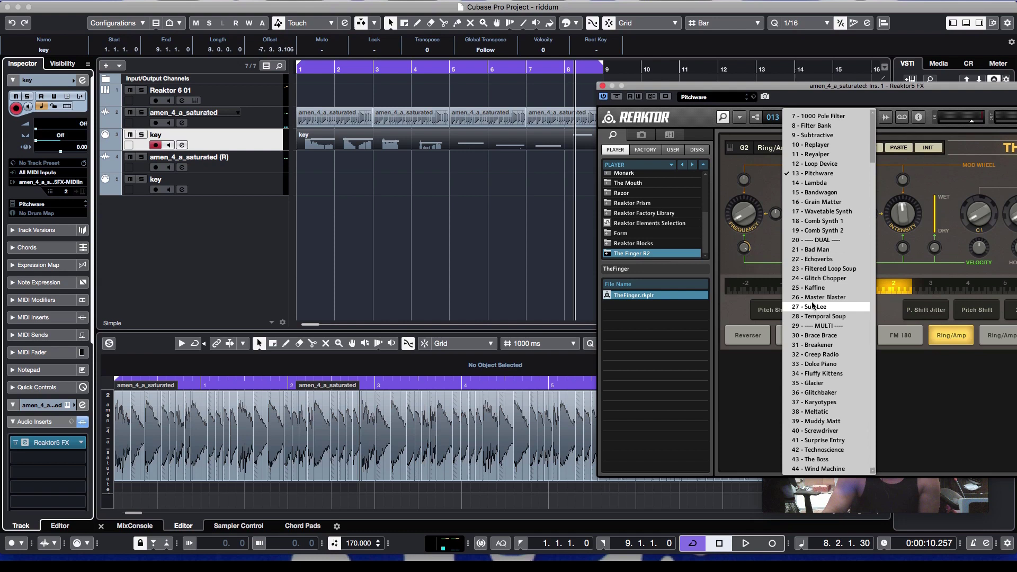
click(816, 249)
click(446, 258)
key(space)
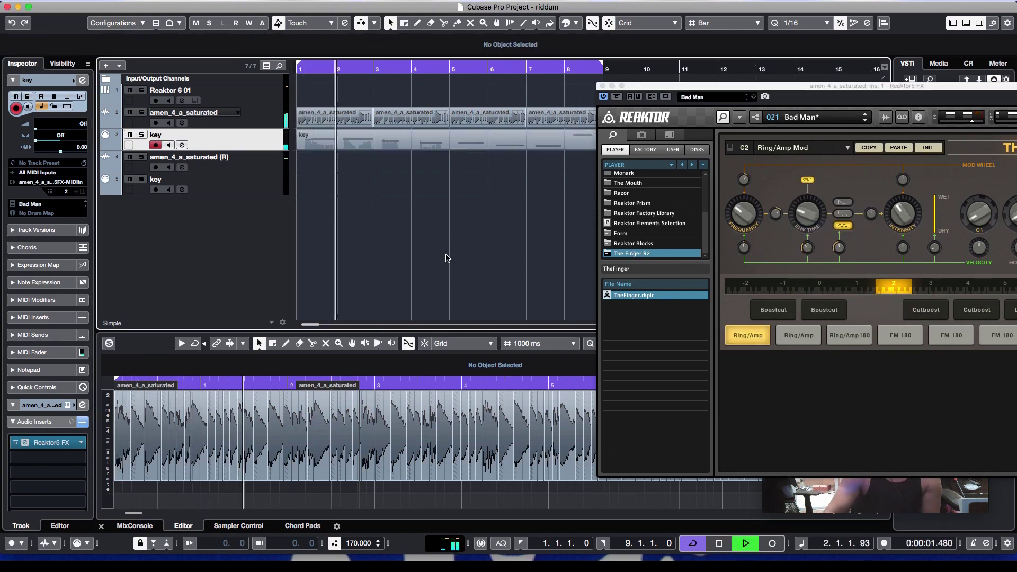
click(342, 120)
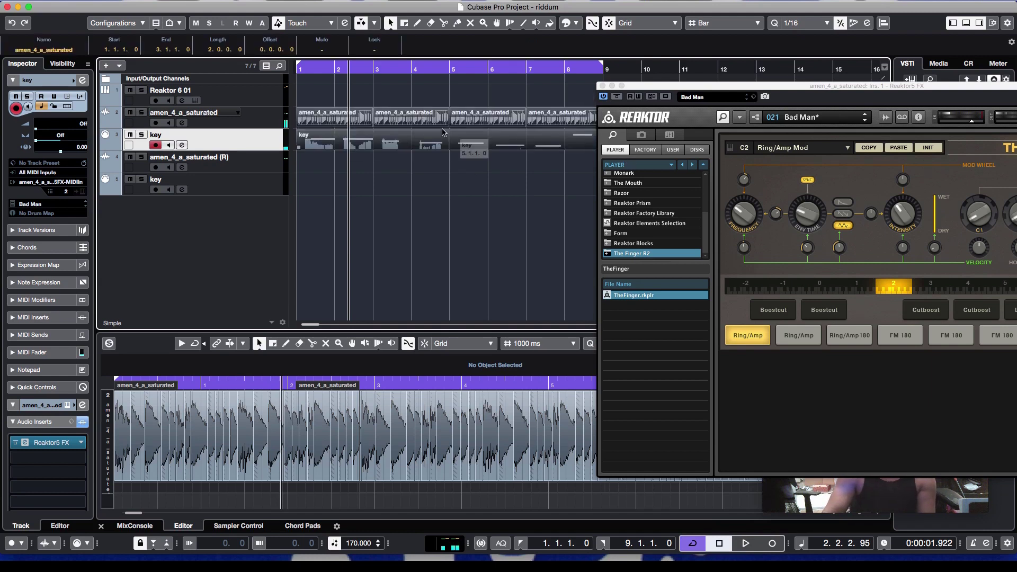
right_click(342, 121)
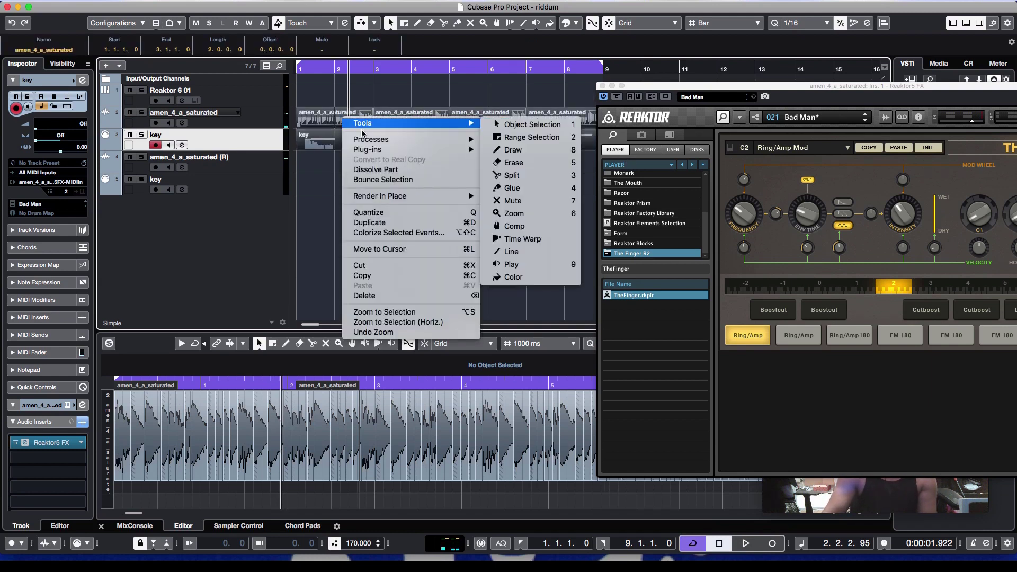
mouse_move(374, 140)
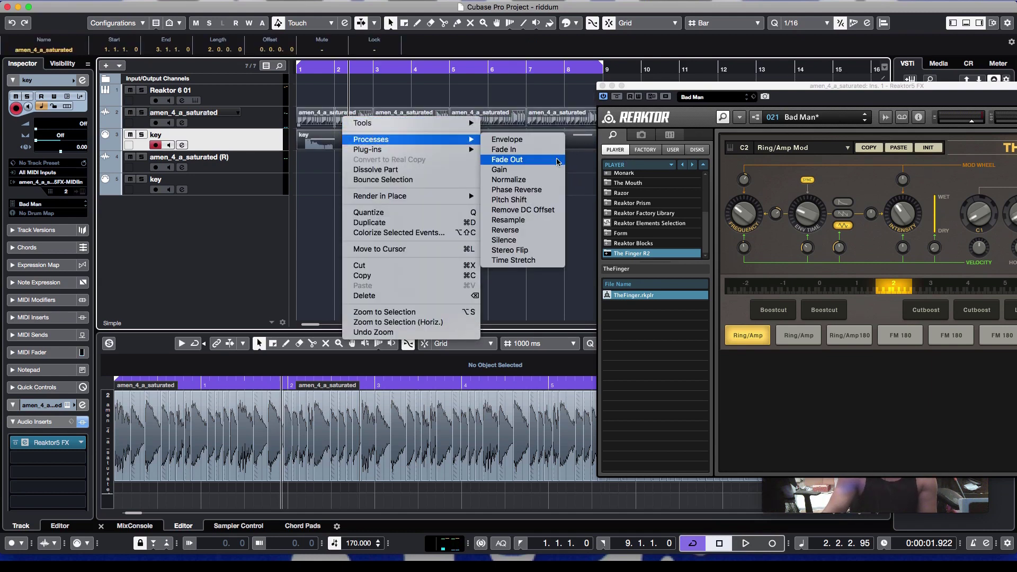
drag(645, 89, 159, 182)
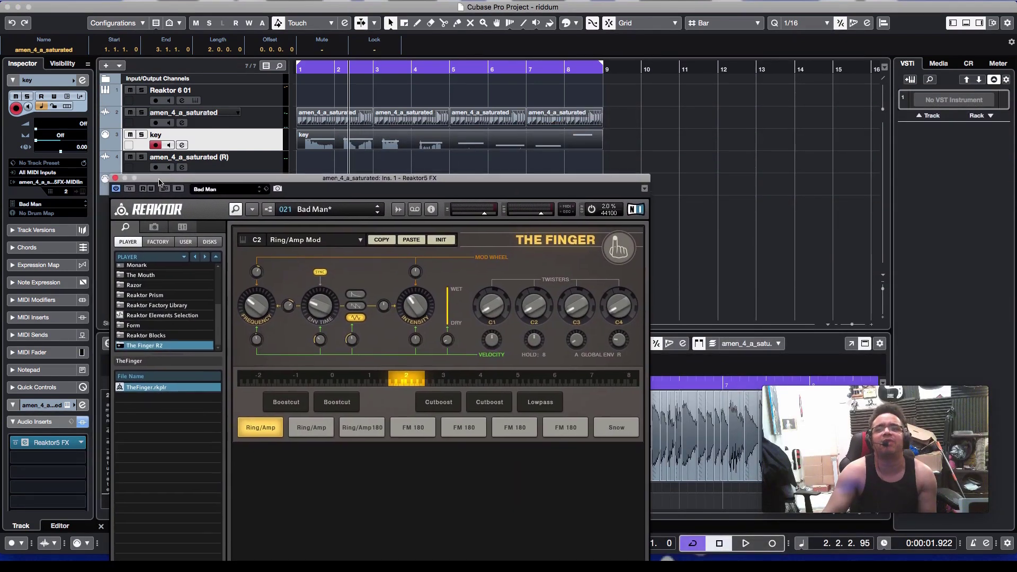